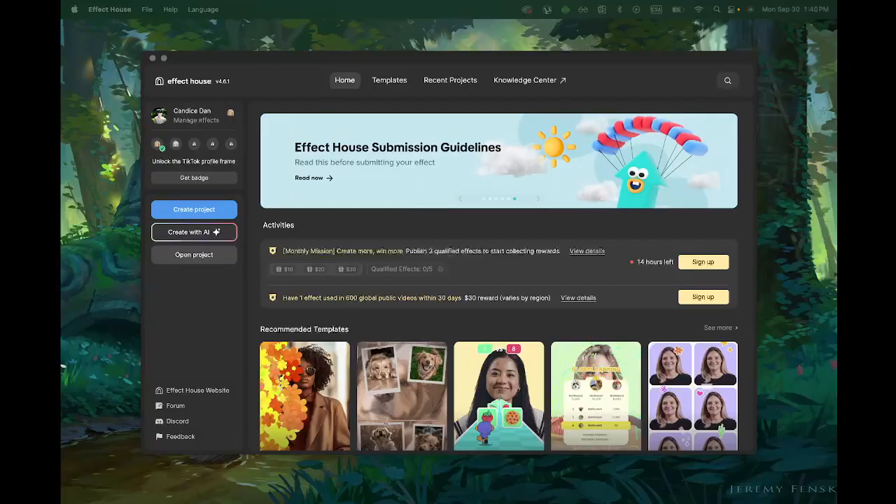
Step: Create a new blank project and set the preview source to the FaceTime HD Camera
click(192, 210)
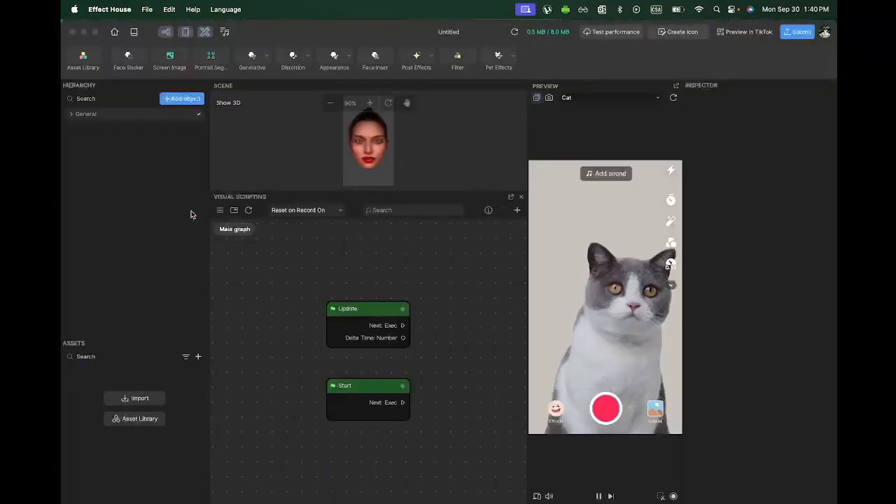
click(550, 99)
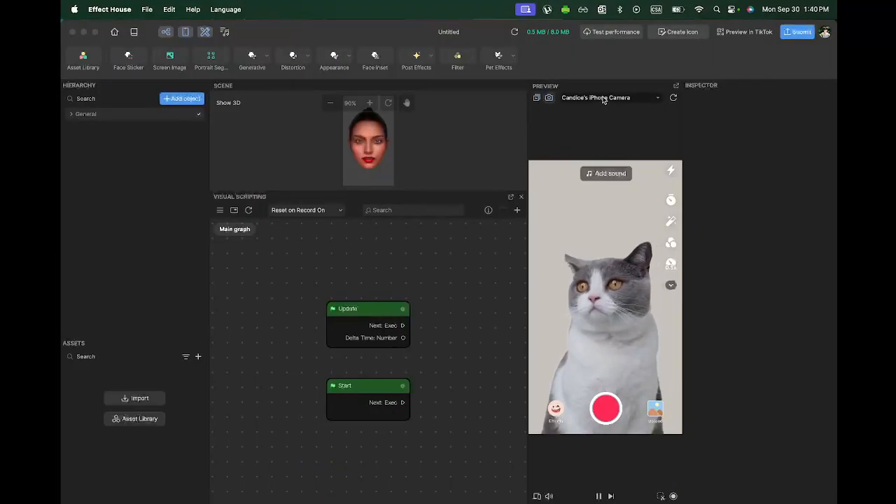
click(604, 98)
click(572, 113)
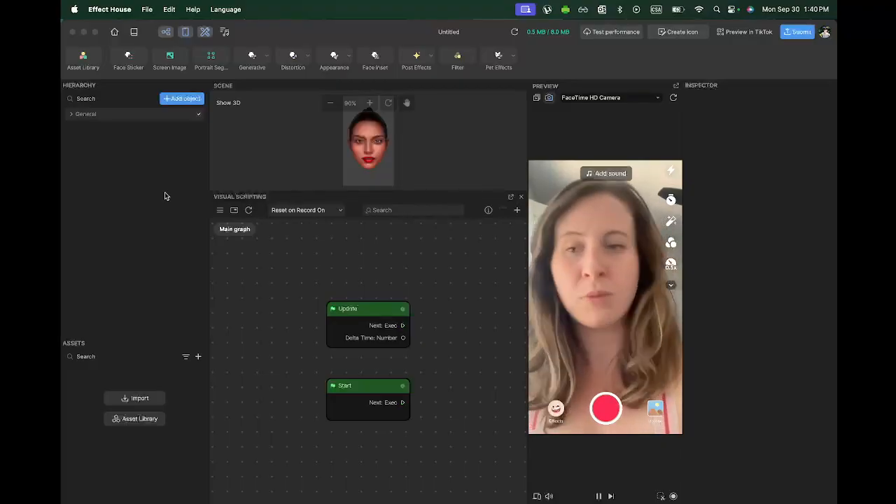
Step: Add the Tiara Crown from the Accessories category of the Asset Library to the scene
click(183, 99)
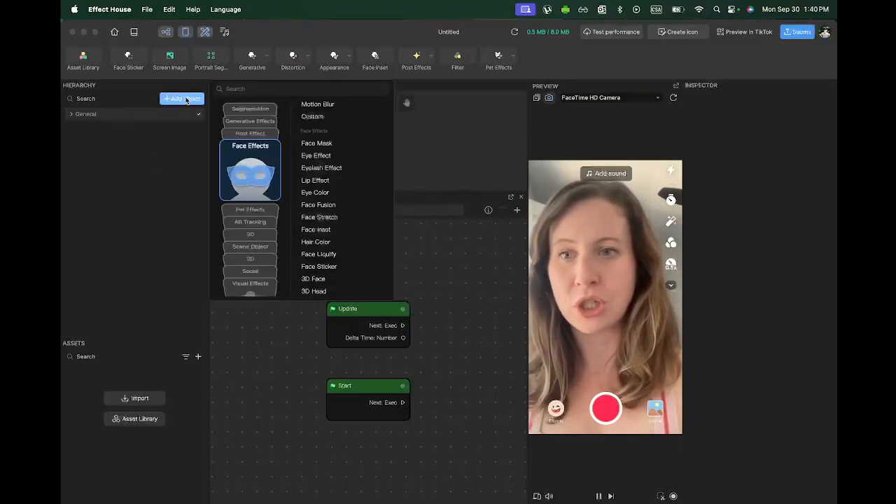
click(86, 57)
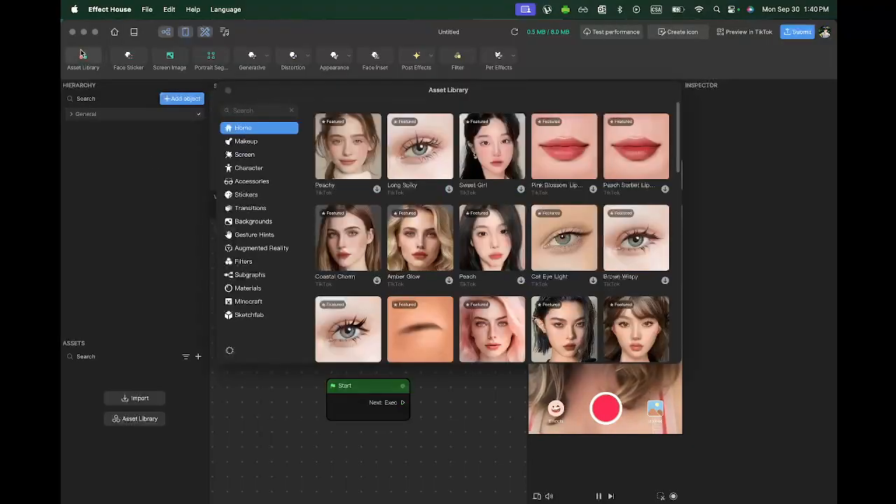
click(250, 181)
click(665, 300)
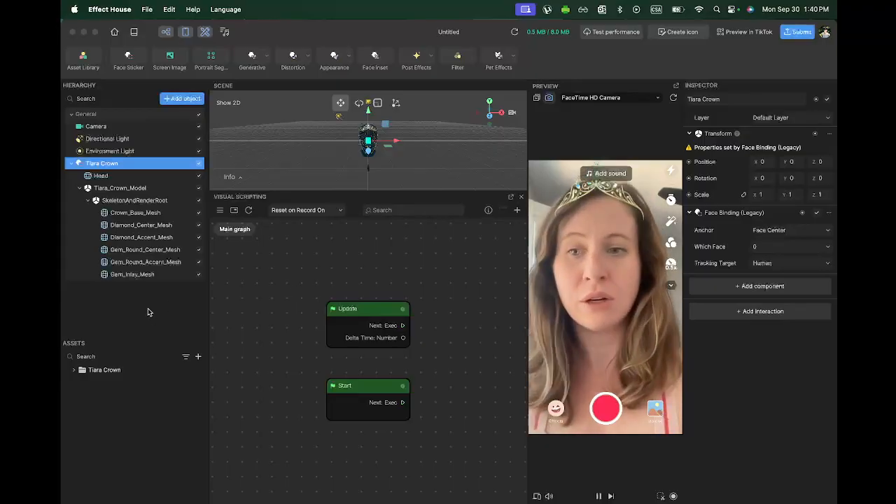
Step: Delete the default Update and Start nodes from the main graph and turn off the Tiara Crown's visibility in the hierarchy
drag(440, 282, 320, 487)
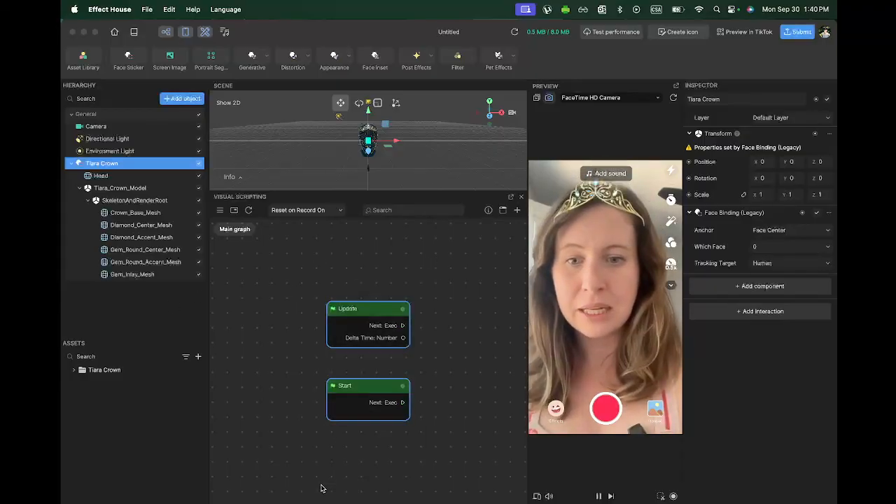
key(BackSpace)
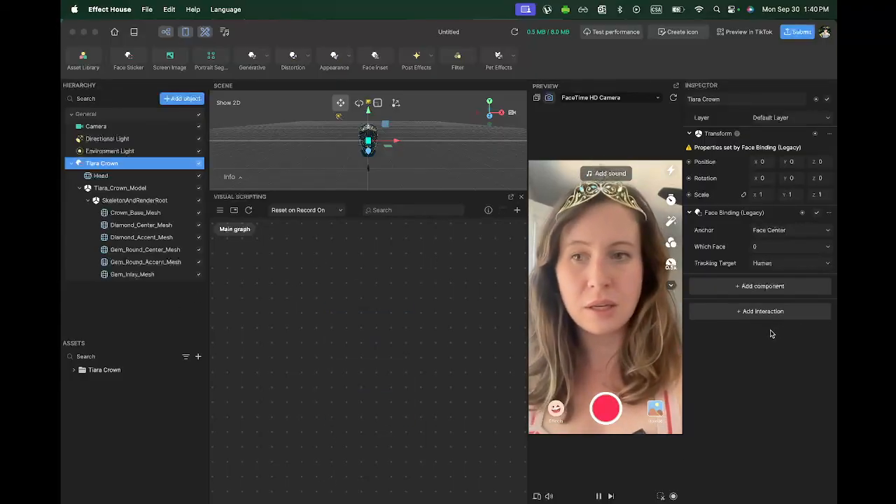
click(72, 163)
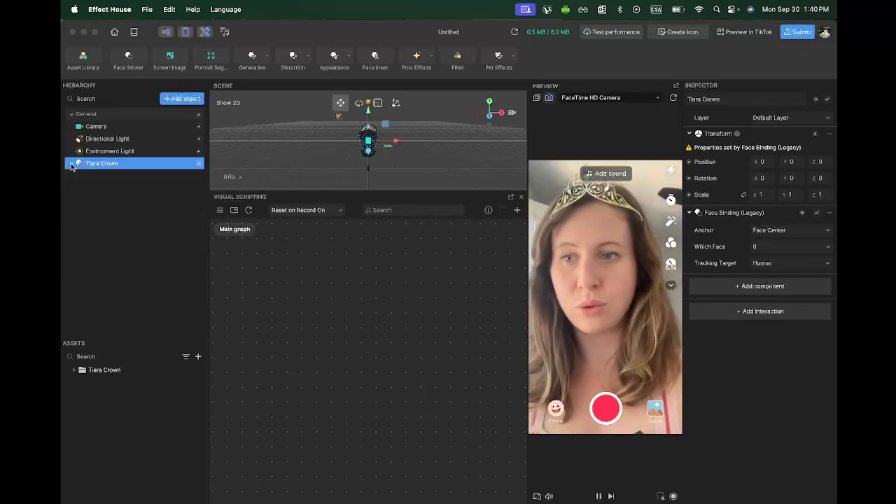
click(199, 164)
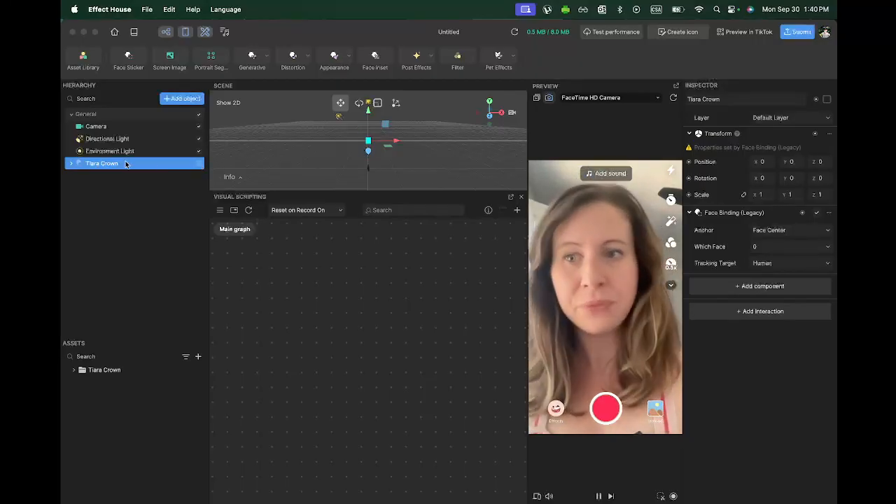
Step: Add the "Show when mouth opens" interaction to the Tiara Crown, reposition its nodes in the graph and restart the preview to test it
click(710, 311)
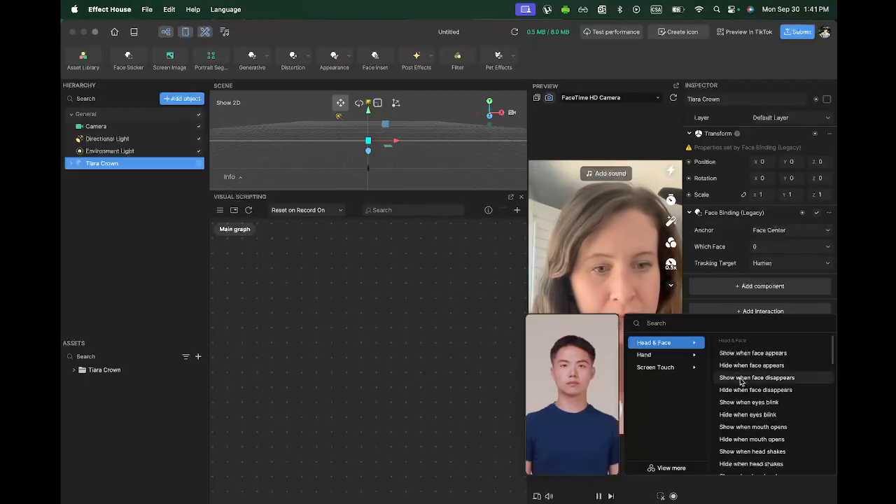
click(754, 431)
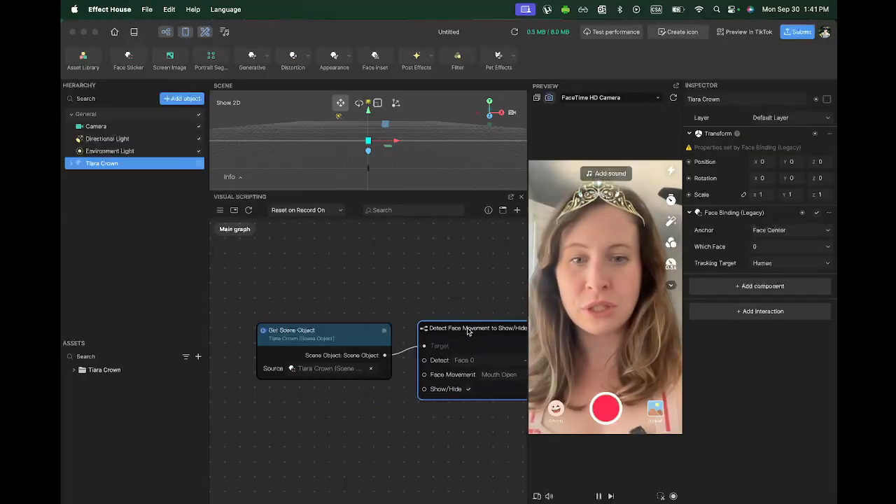
drag(338, 330, 302, 280)
drag(473, 328, 423, 280)
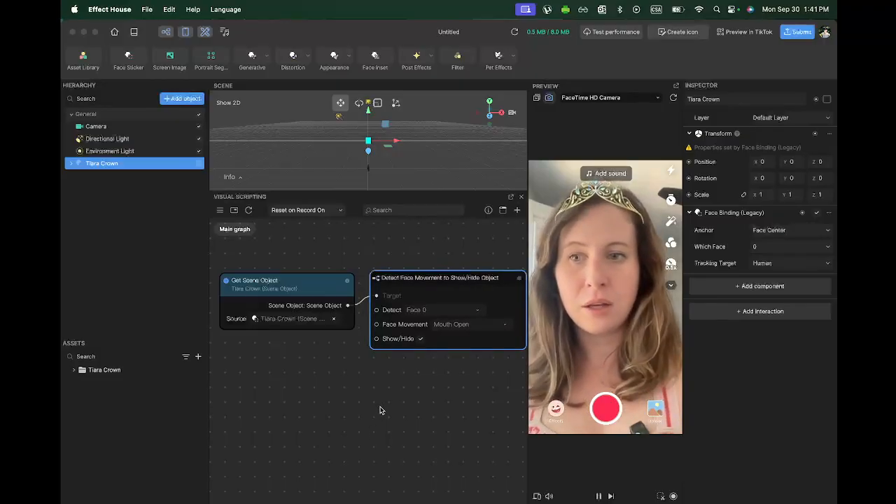
click(672, 99)
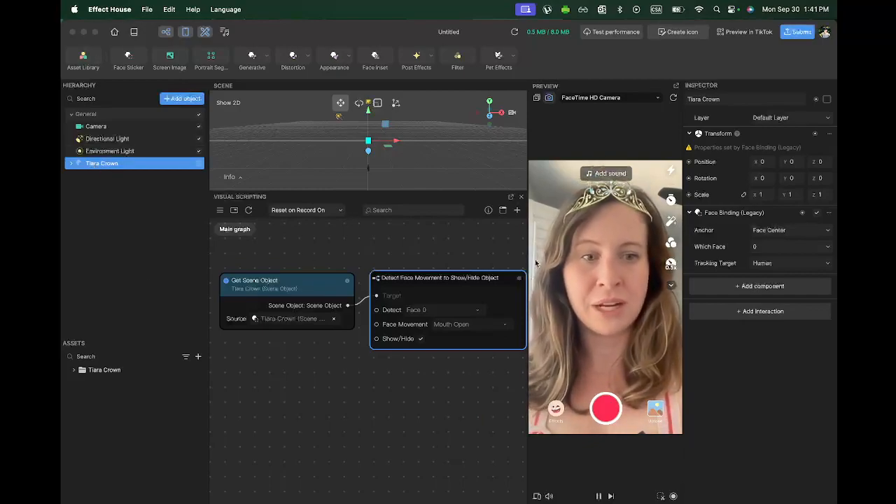
Step: Add the "Toggle visibility on tap" interaction to the Tiara Crown and test it by tapping the preview screen
click(758, 310)
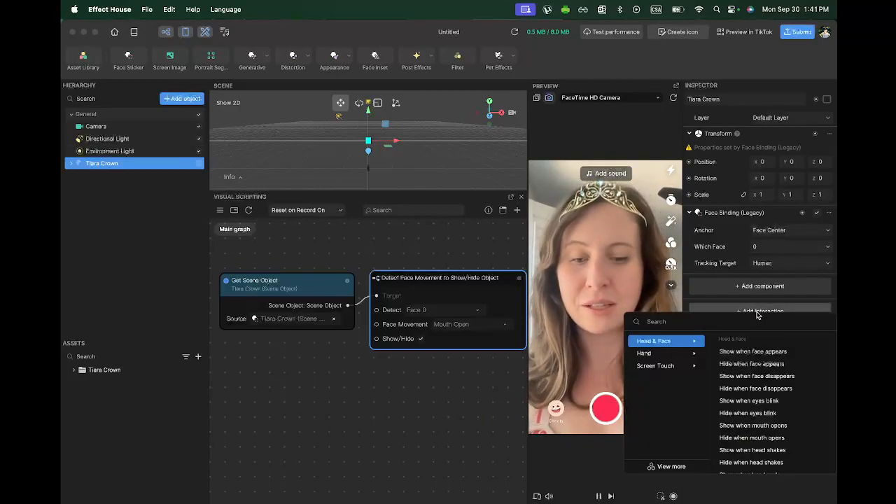
text(toggle)
mouse_move(655, 339)
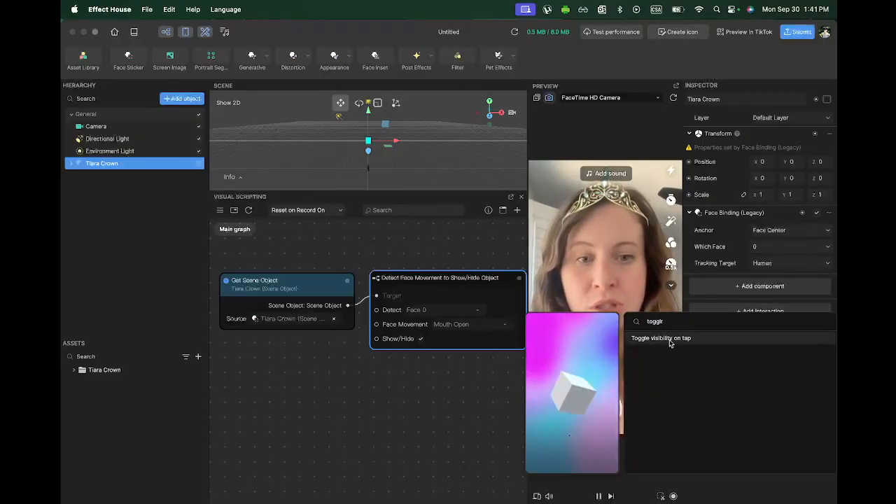
click(676, 338)
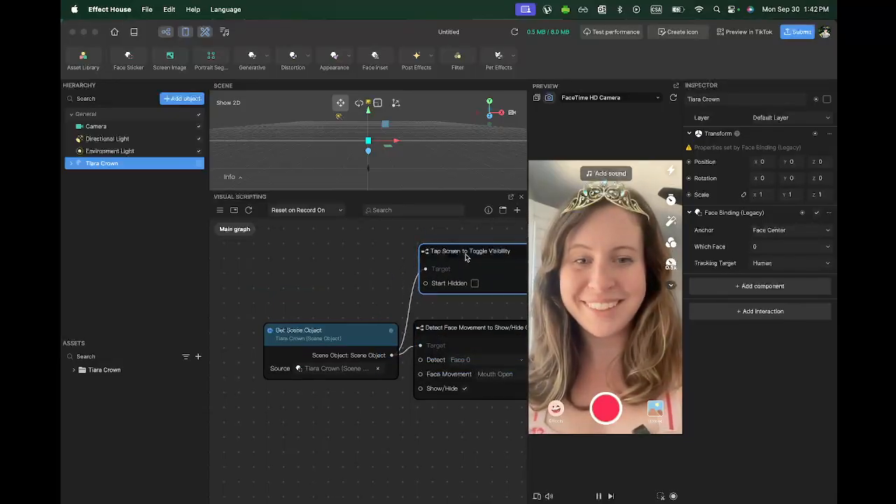
drag(365, 280, 286, 285)
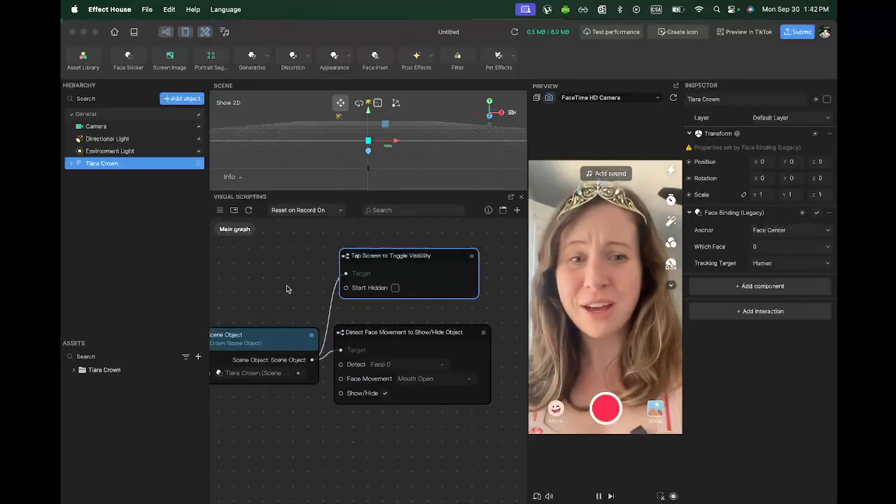
click(596, 286)
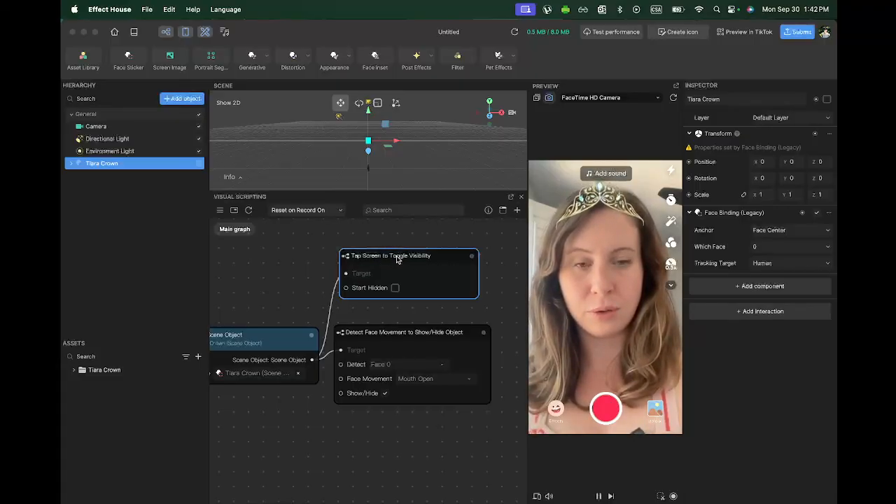
Step: Open the Tap Screen to Toggle Visibility subgraph and copy its Event Response: Toggle Visibility node
double_click(378, 258)
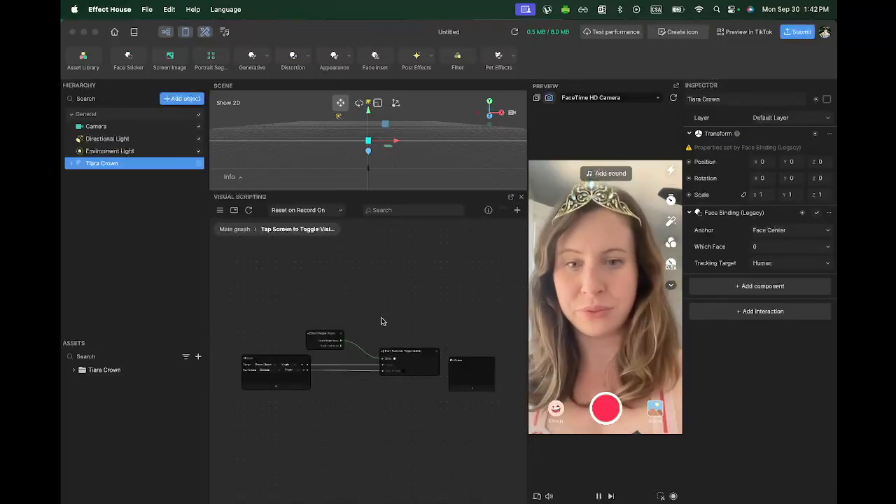
scroll(390, 301, up, 5)
scroll(391, 301, down, 5)
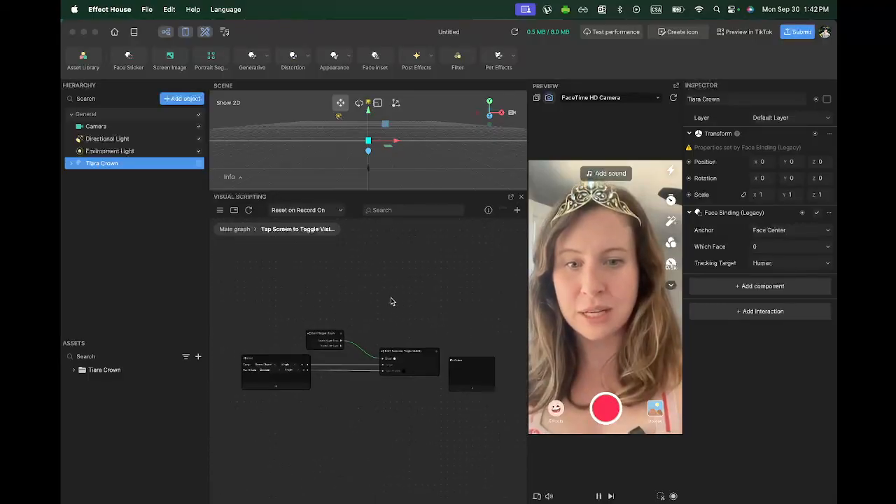
scroll(391, 301, up, 5)
drag(412, 357, 390, 289)
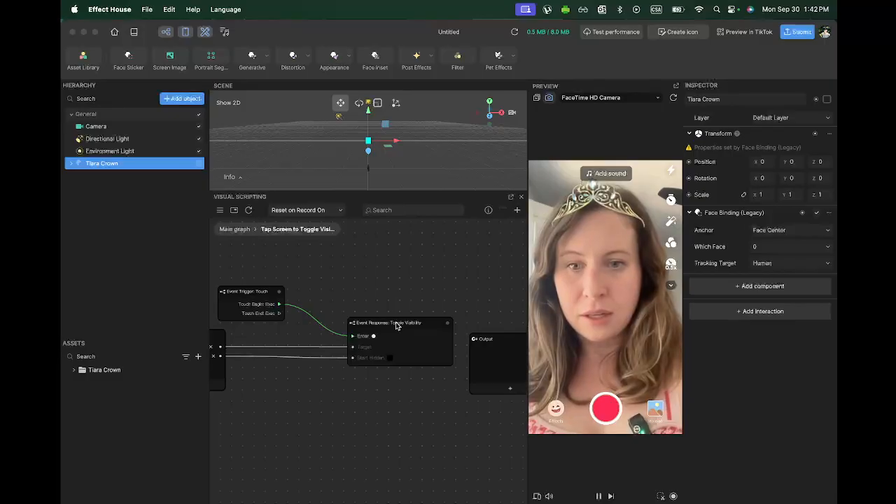
click(396, 323)
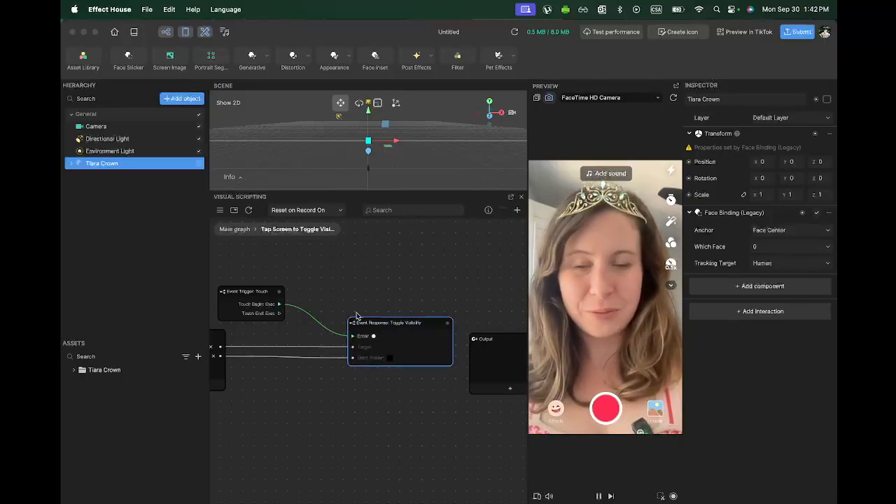
mouse_move(333, 293)
mouse_down()
mouse_move(430, 299)
mouse_move(406, 290)
mouse_move(332, 294)
mouse_up()
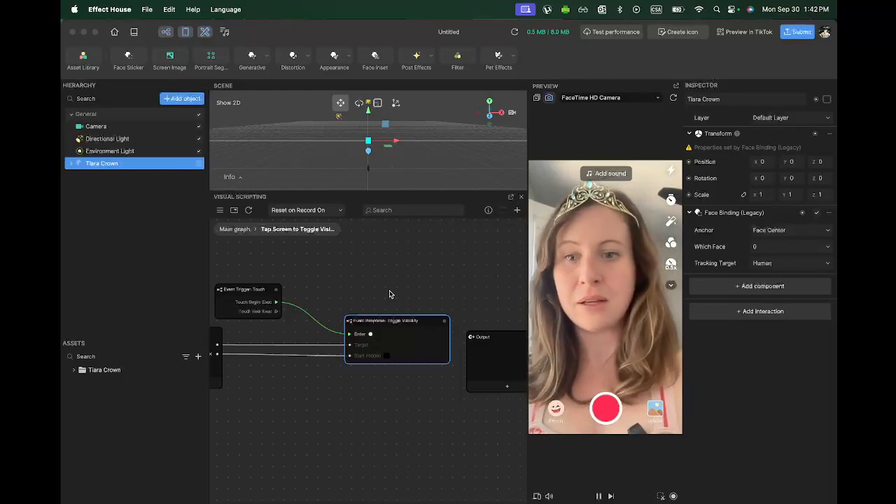
Step: Paste the Toggle Visibility response node into the Detect Face Movement to Show/Hide Object subgraph and place it above the Show/Hide response node
click(234, 230)
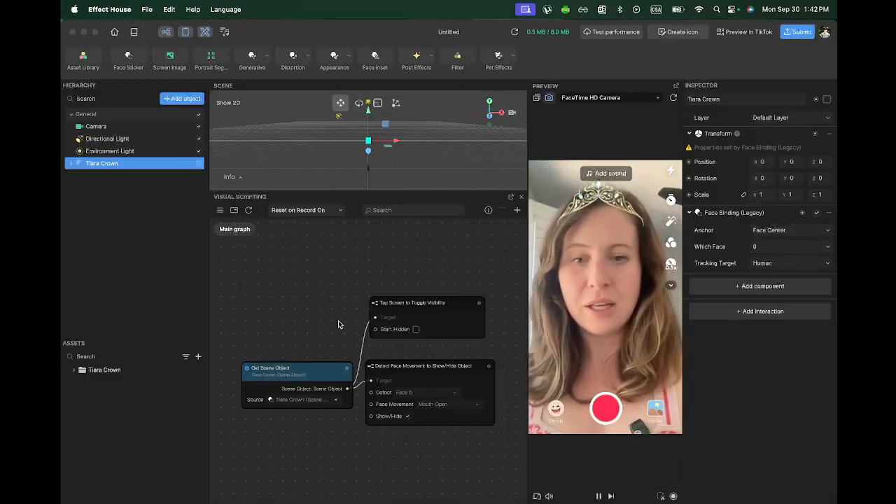
drag(338, 324, 317, 298)
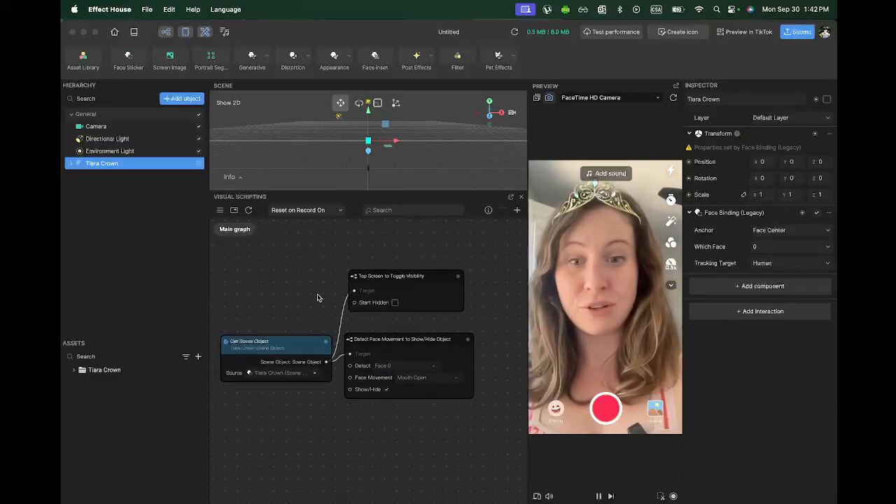
double_click(389, 344)
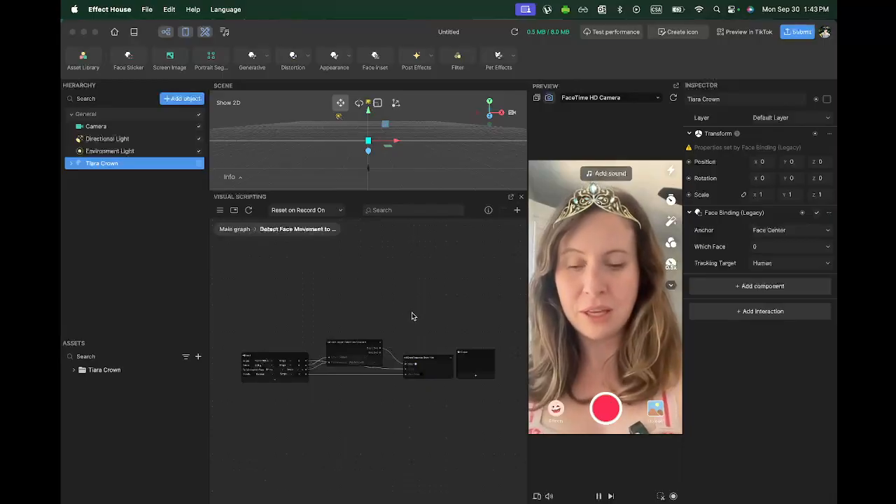
key(super+v)
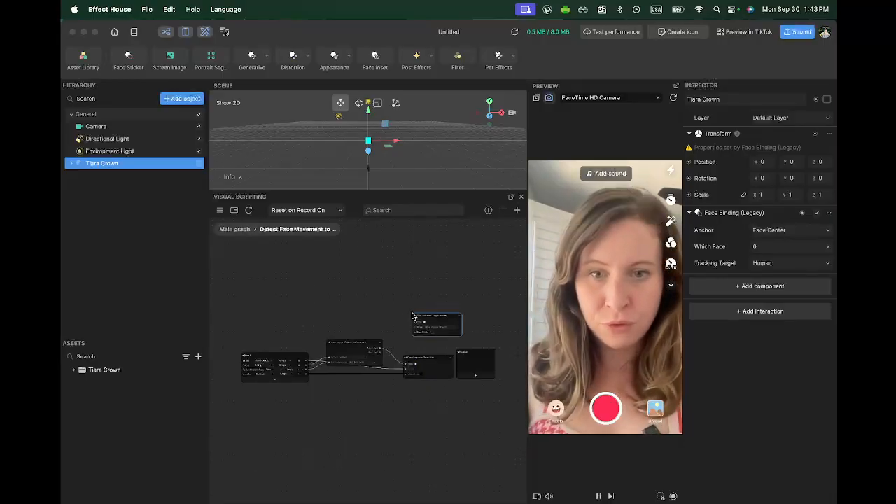
drag(432, 320, 420, 321)
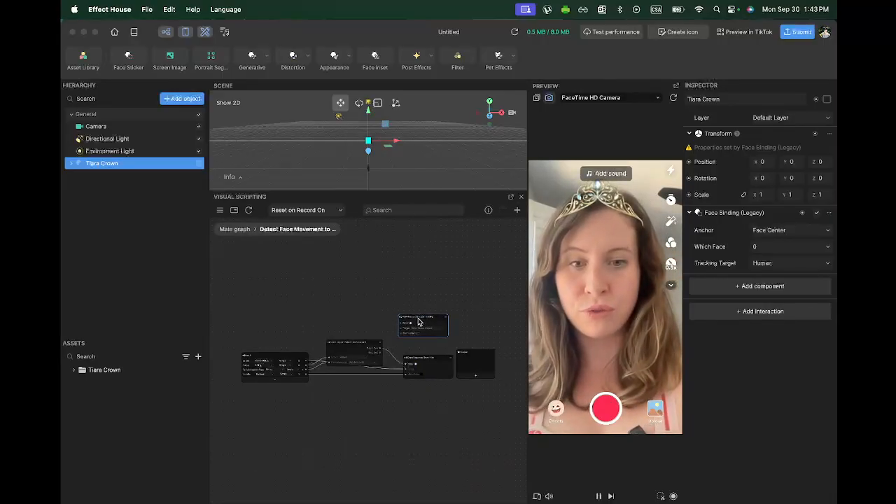
scroll(420, 322, up, 5)
scroll(420, 321, down, 5)
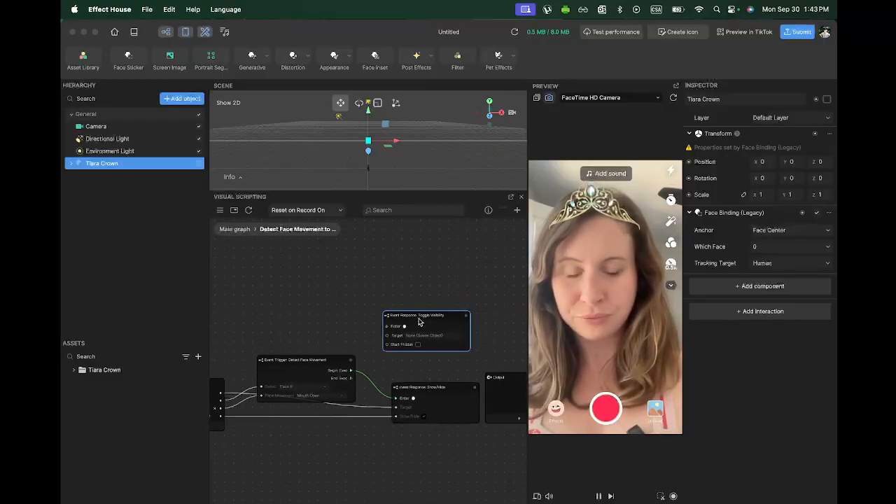
mouse_move(413, 370)
mouse_down()
mouse_move(476, 361)
mouse_move(422, 364)
mouse_up()
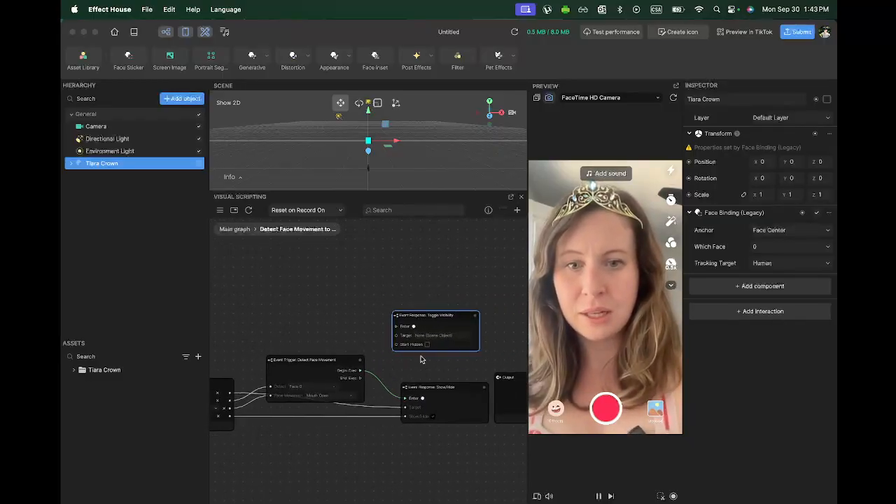
drag(419, 324, 422, 308)
drag(411, 371, 439, 366)
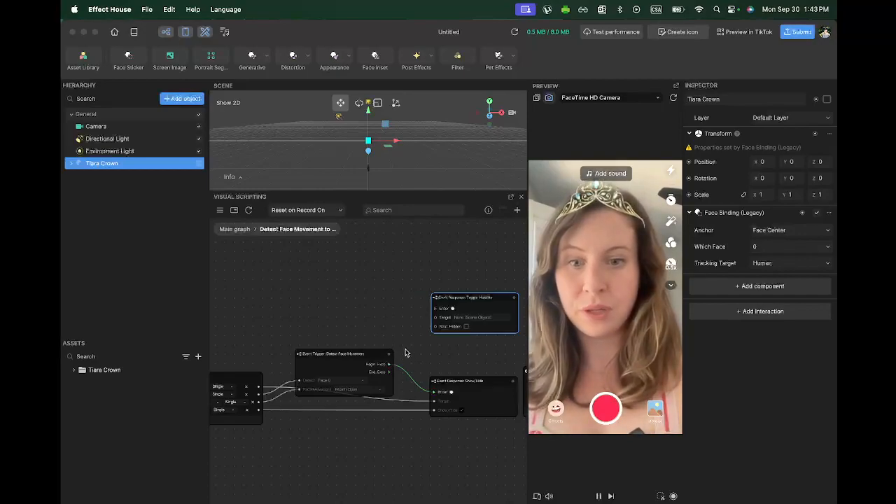
Step: Connect the face trigger's Begin Exec to Toggle Visibility's Enter, the Input node's Show/Hide to Start Hidden, and its Target to Target
drag(389, 365, 434, 310)
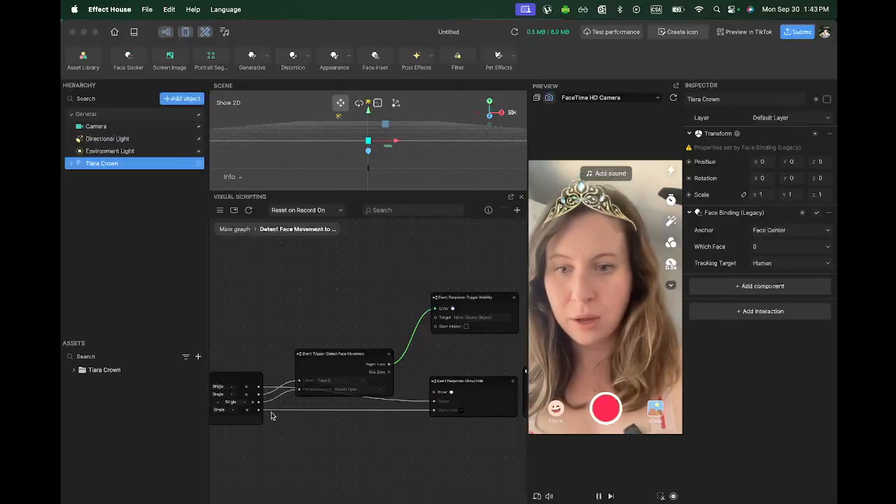
drag(258, 413, 435, 328)
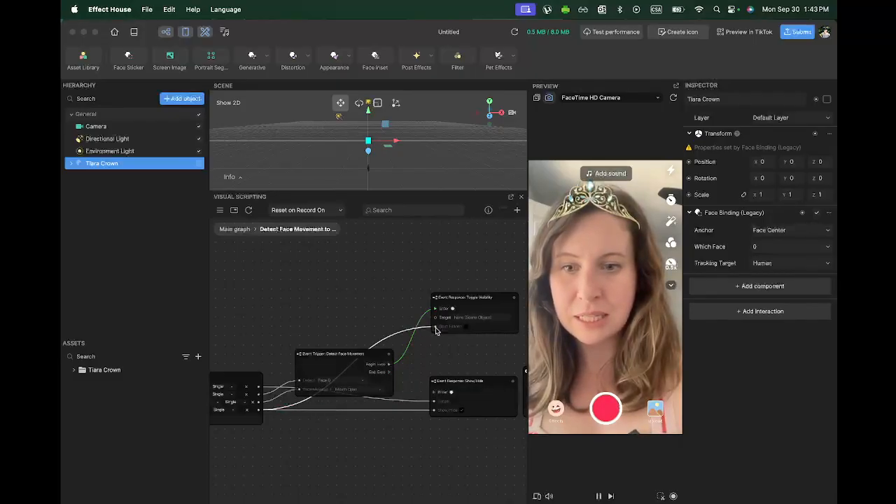
drag(258, 386, 439, 321)
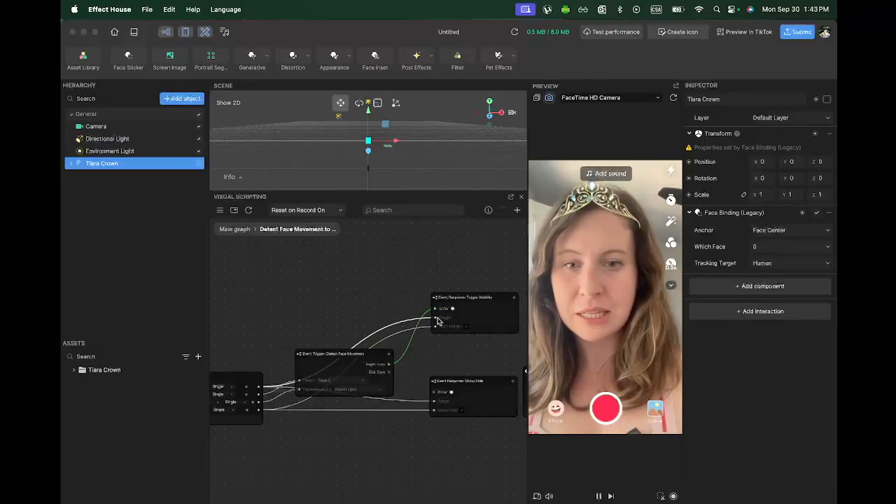
Step: Delete the Event Response: Show/Hide node and move the Toggle Visibility response node down into its place beside the face movement trigger
click(467, 383)
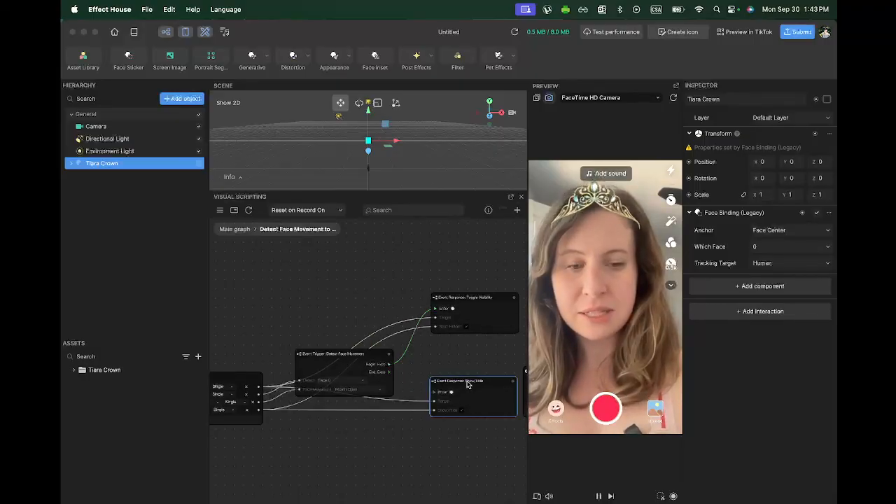
key(BackSpace)
drag(452, 298, 448, 429)
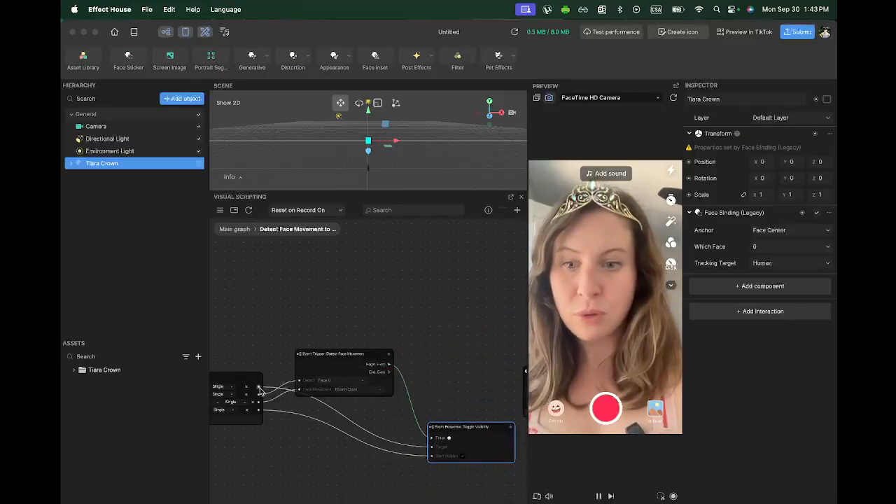
drag(282, 448, 298, 429)
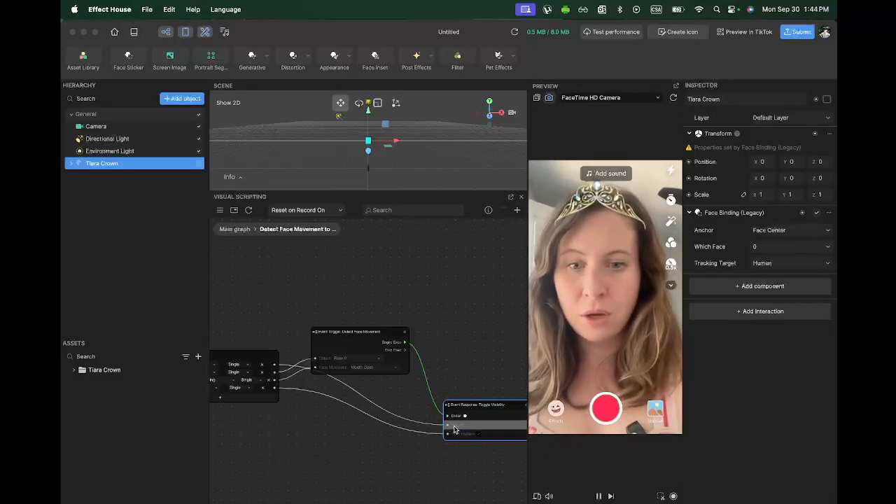
drag(453, 428, 276, 367)
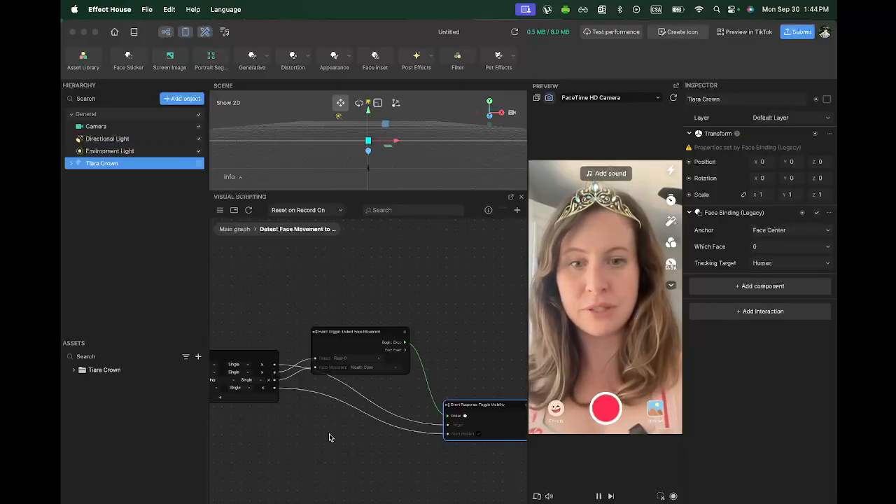
Step: Return to the main graph and delete the Tap Screen to Toggle Visibility subgraph
click(230, 229)
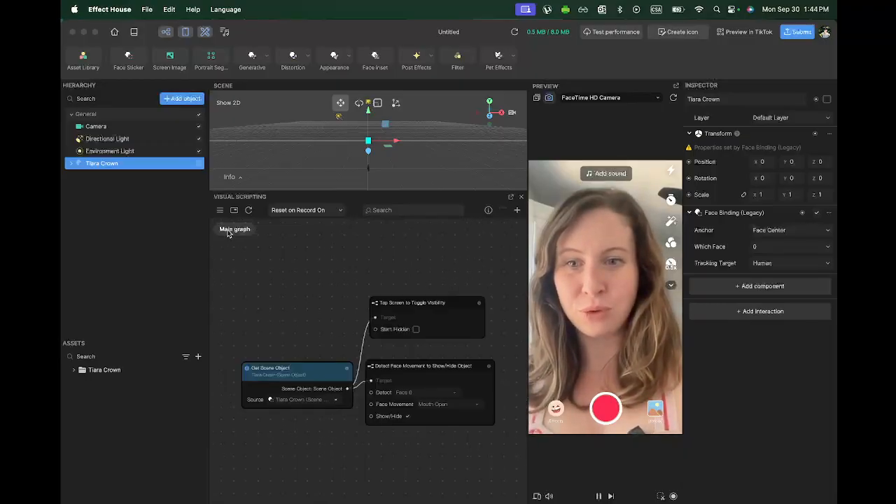
click(410, 307)
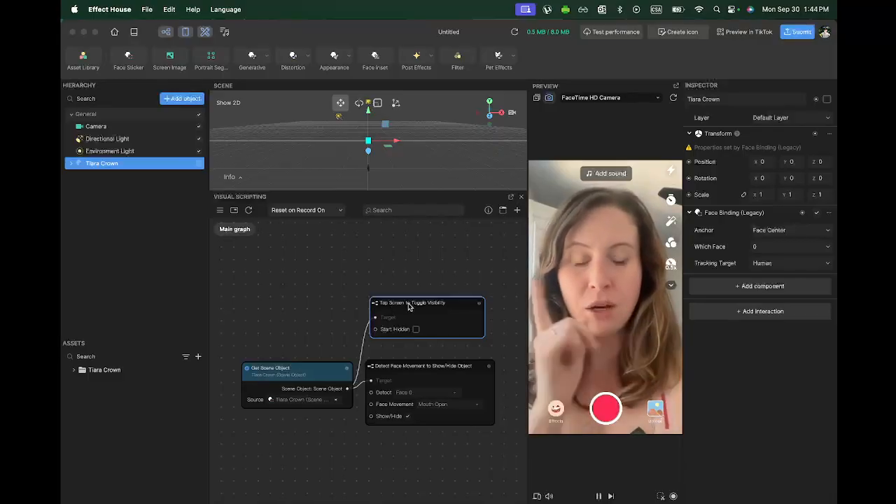
key(BackSpace)
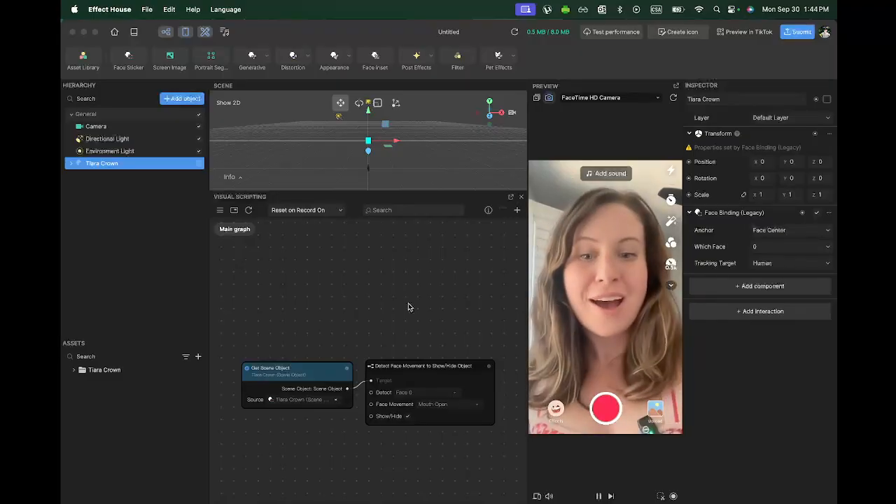
Step: Browse the Head & Face and Hand interactions available for the Tiara Crown, then close the list without adding one
click(734, 312)
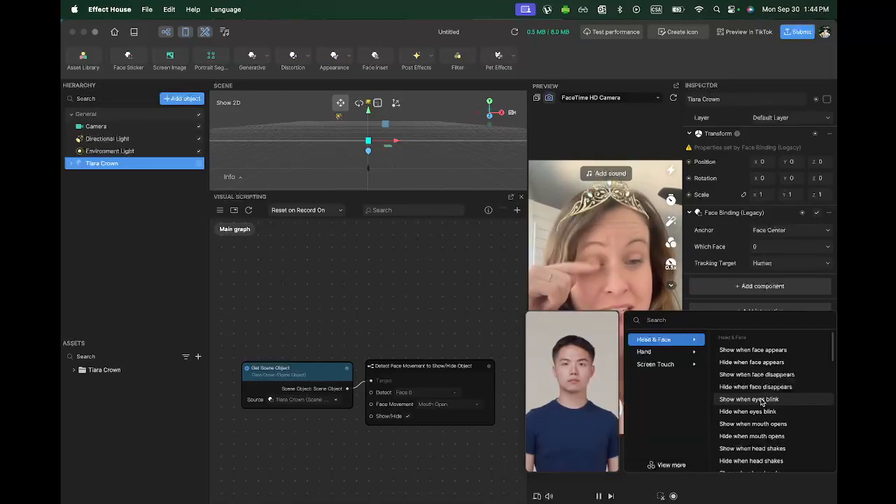
scroll(761, 435, down, 2)
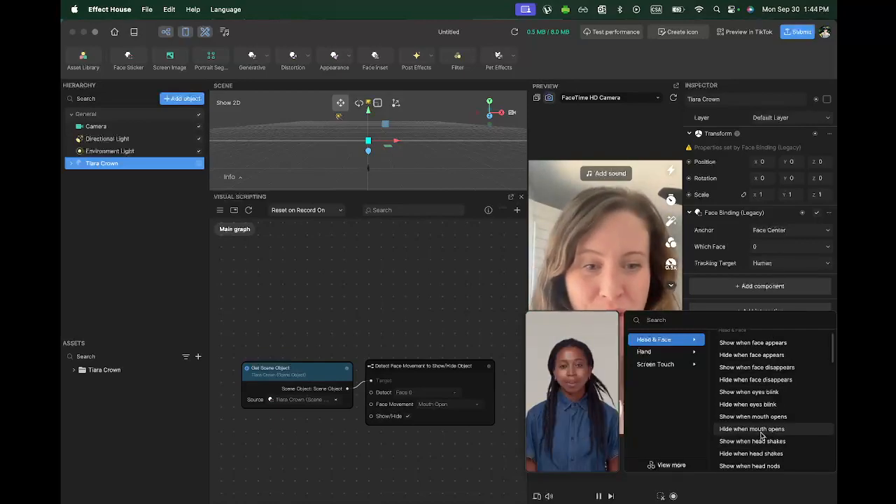
scroll(761, 435, down, 1)
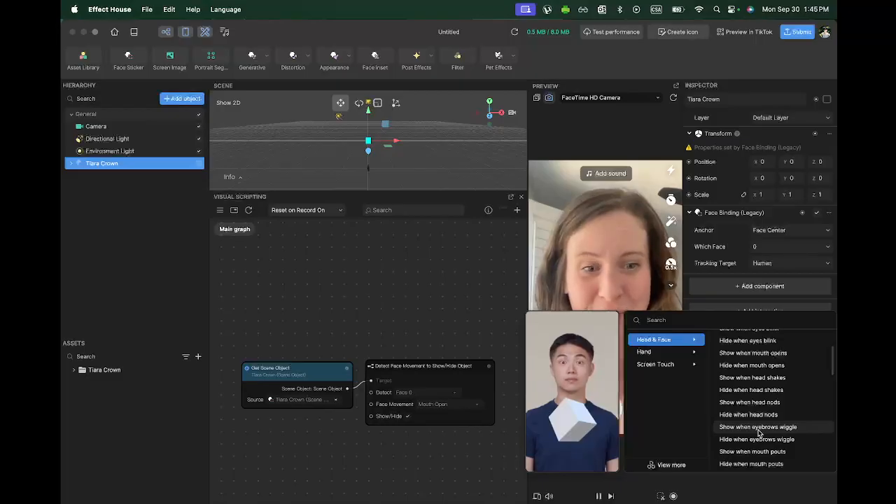
scroll(759, 434, down, 5)
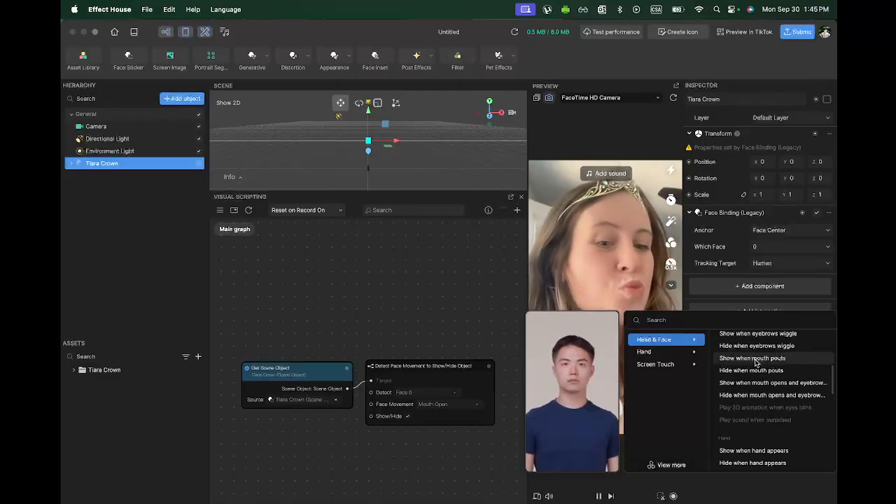
scroll(756, 378, down, 3)
click(659, 352)
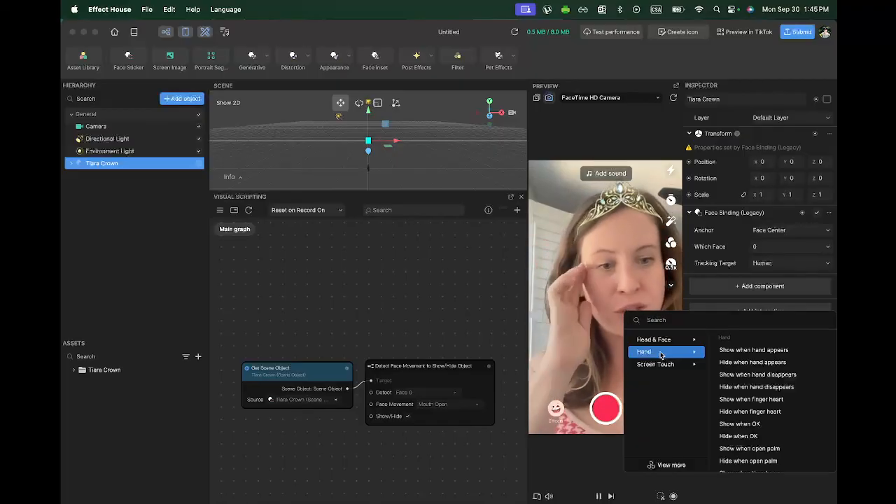
click(389, 342)
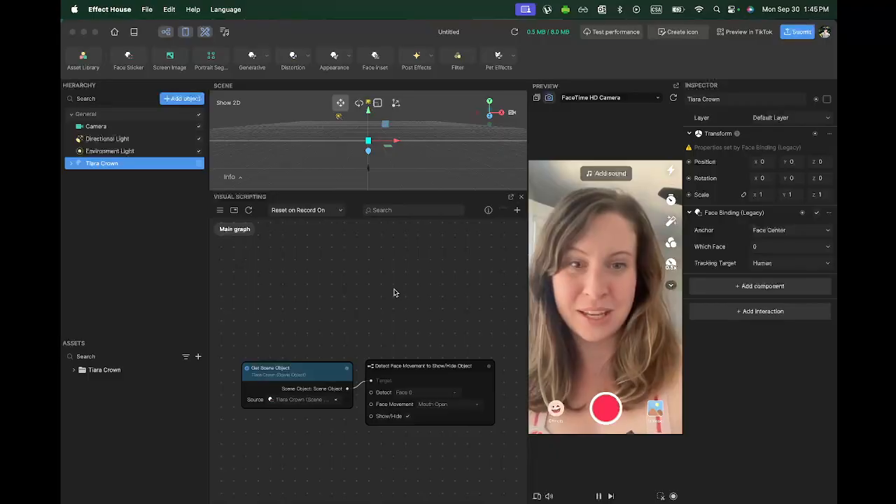
Step: Add the Open mouth gesture hint from the Asset Library to the effect
click(82, 59)
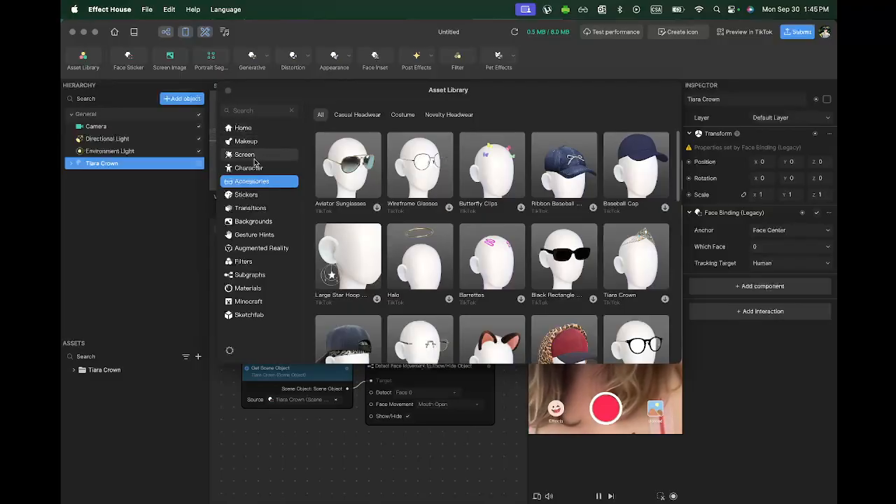
click(254, 234)
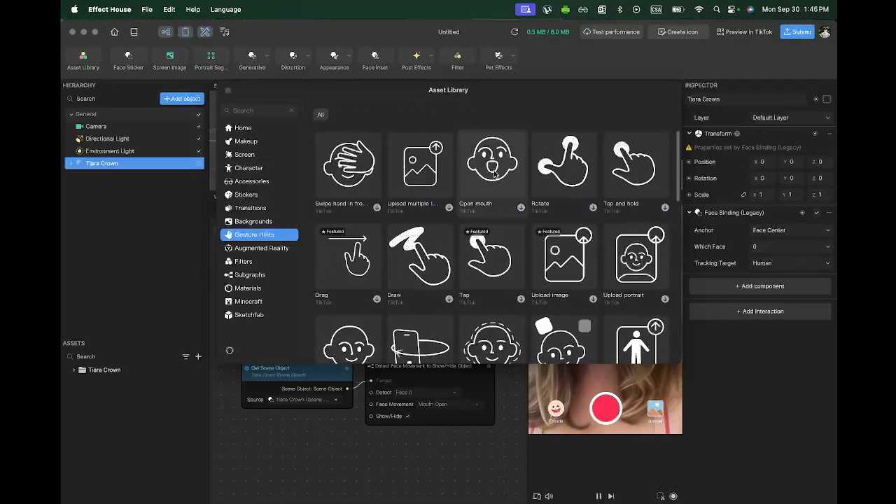
click(520, 209)
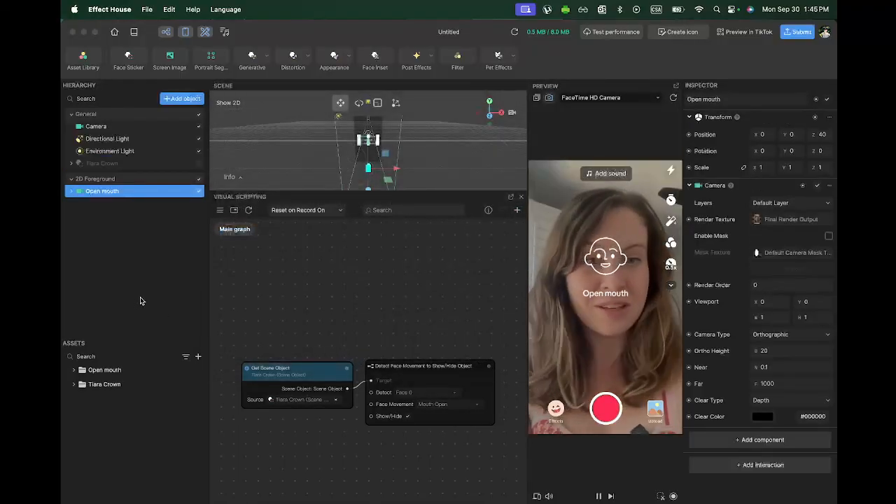
Step: Move the Open mouth Prompt image down in the 2D scene to a Y position of about -248 and restart the preview to check it
click(71, 192)
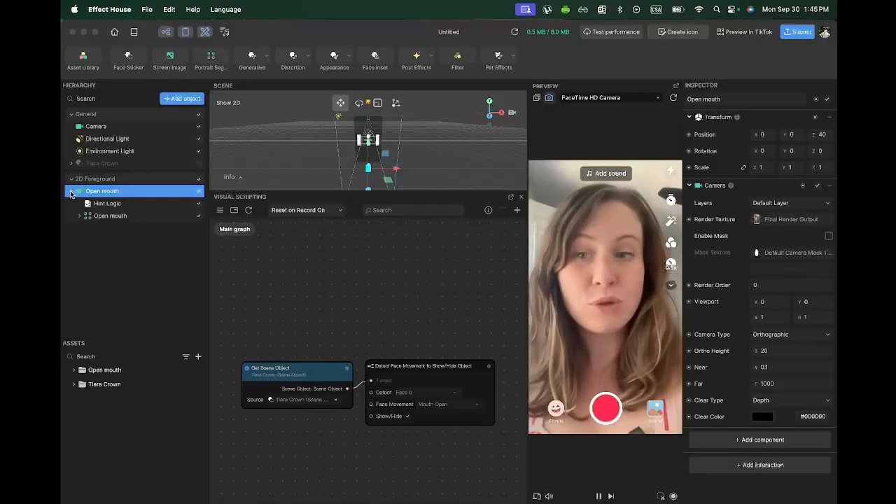
click(81, 215)
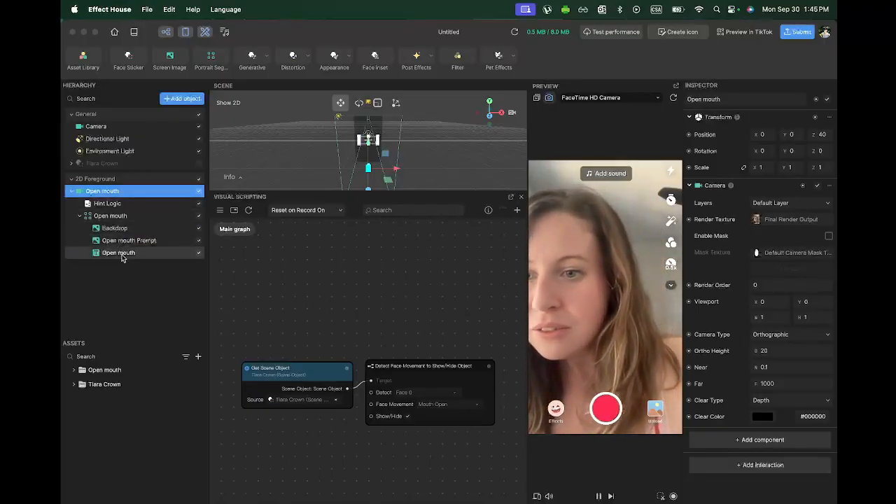
click(120, 253)
click(118, 241)
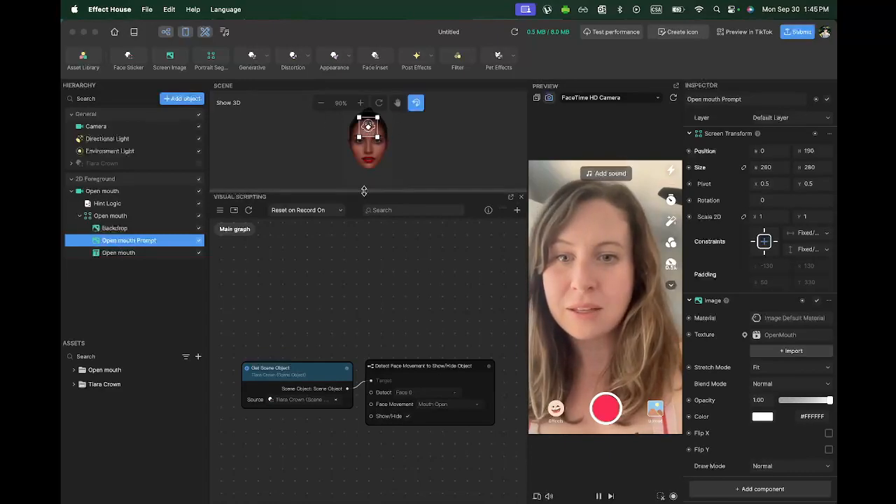
drag(364, 193, 357, 423)
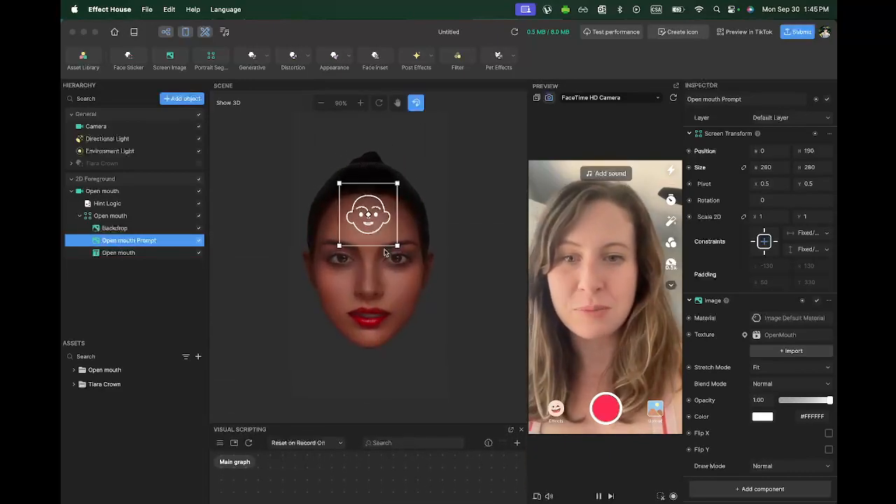
drag(378, 241, 378, 315)
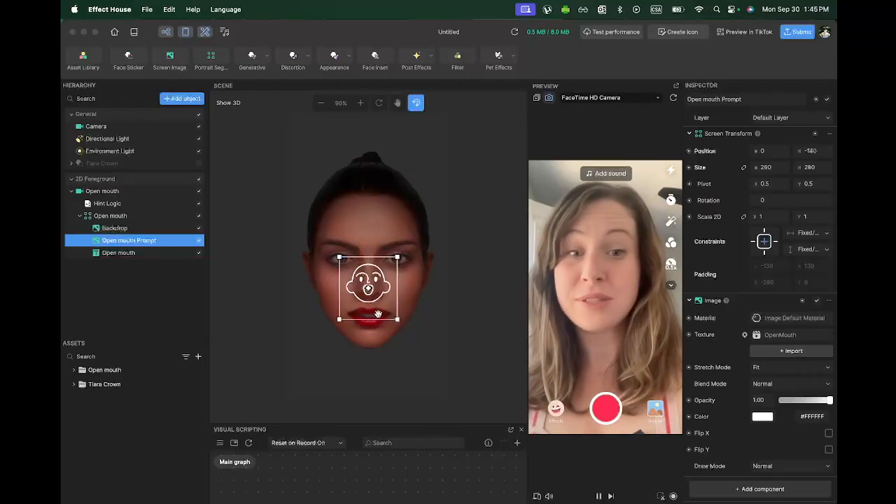
click(673, 99)
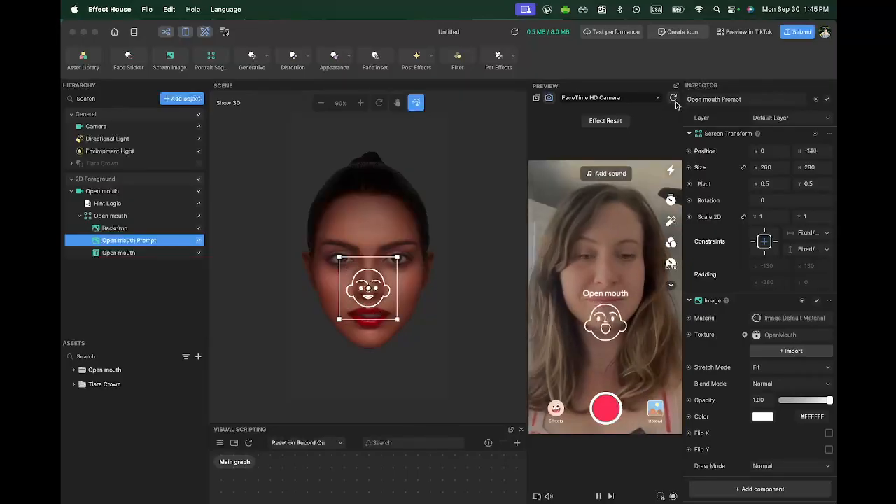
drag(389, 317, 389, 341)
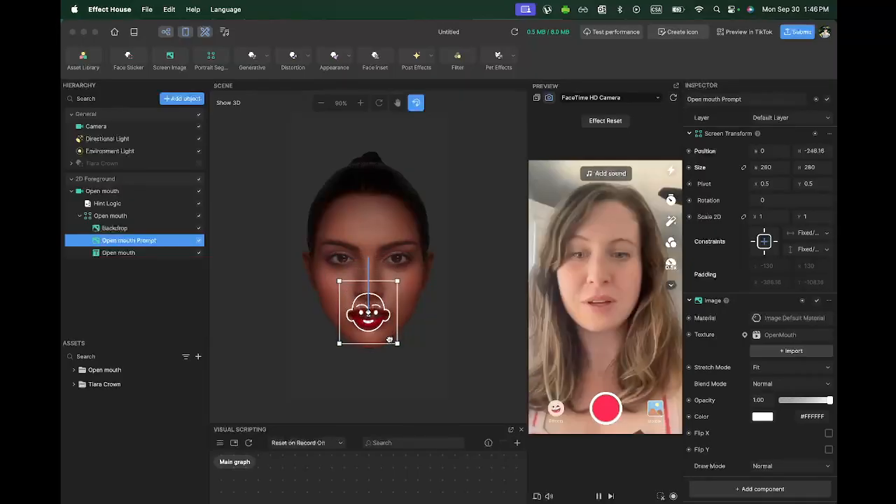
click(673, 100)
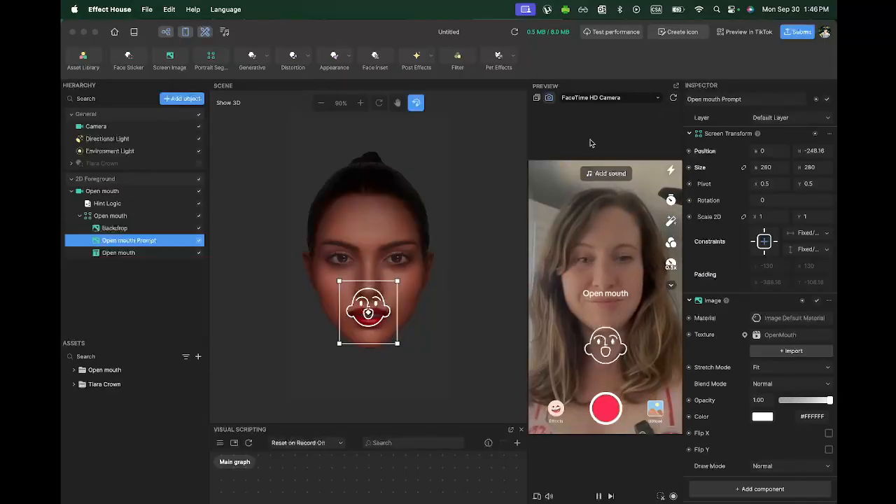